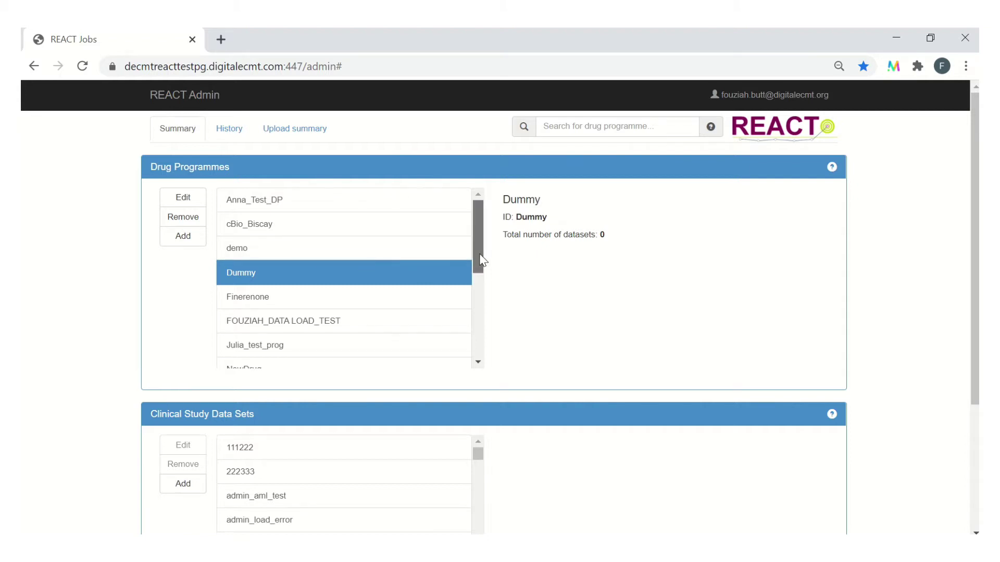
Open the Training_1 data set of the TRAINING drug programme for editing and go to its source data mappings
left_click_drag(481, 260, 477, 353)
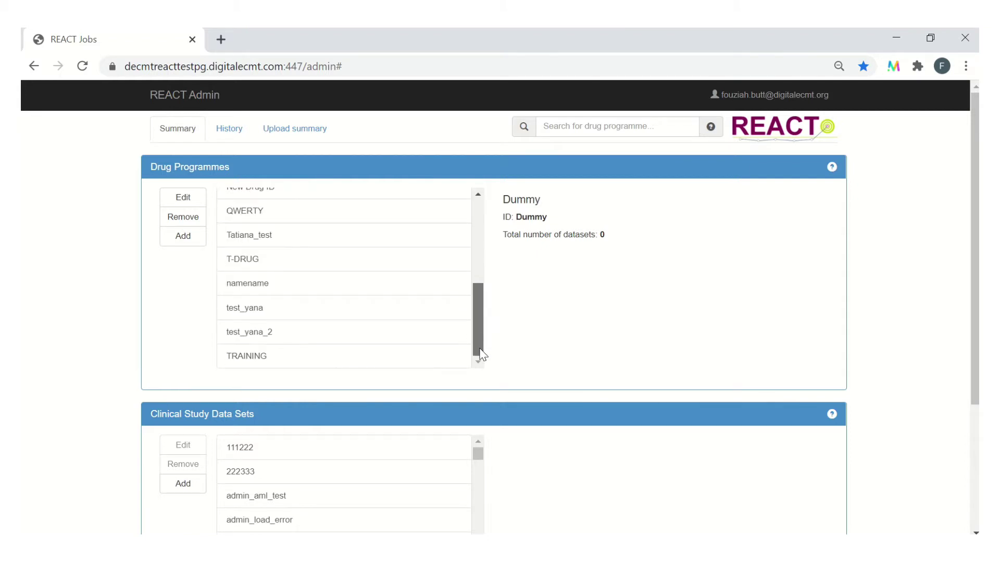
left_click(270, 359)
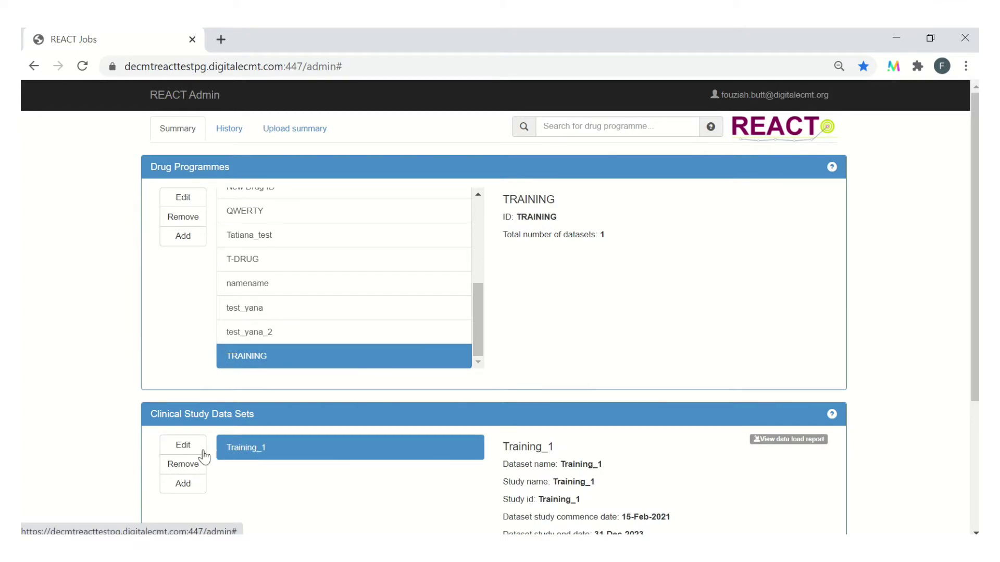
left_click(175, 450)
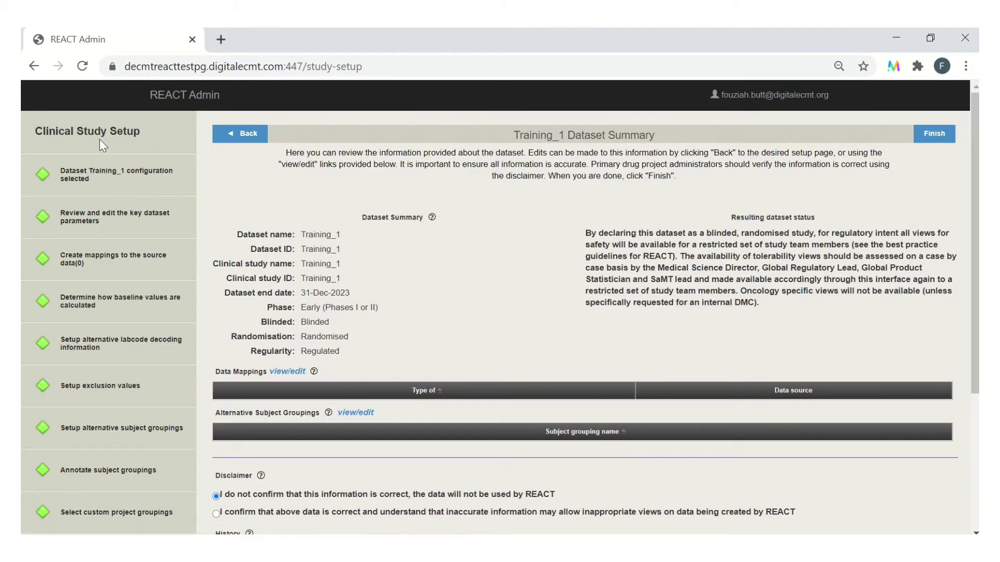
left_click(96, 263)
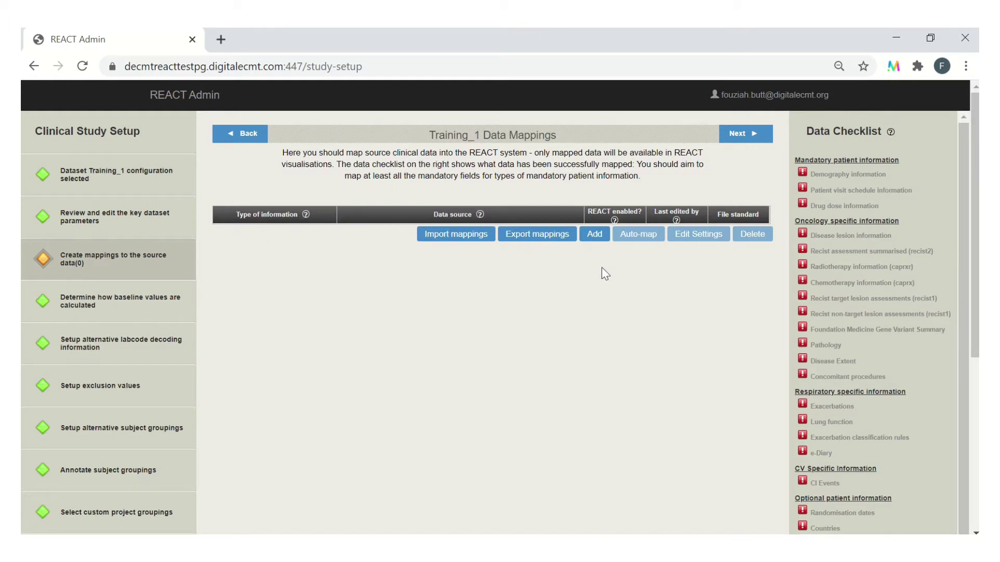
Start a new data mapping and set its data type to Demography information
left_click(595, 235)
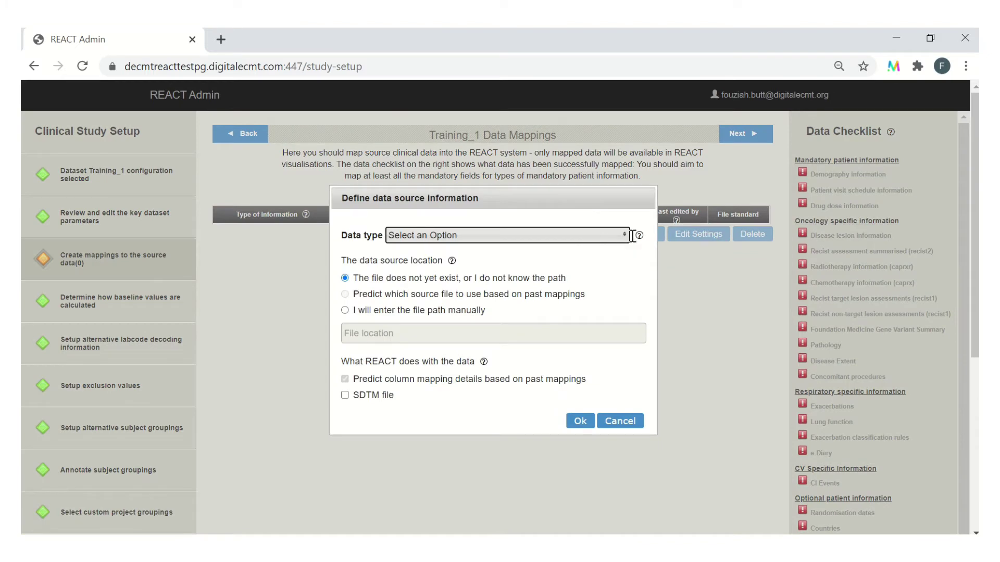
left_click(627, 241)
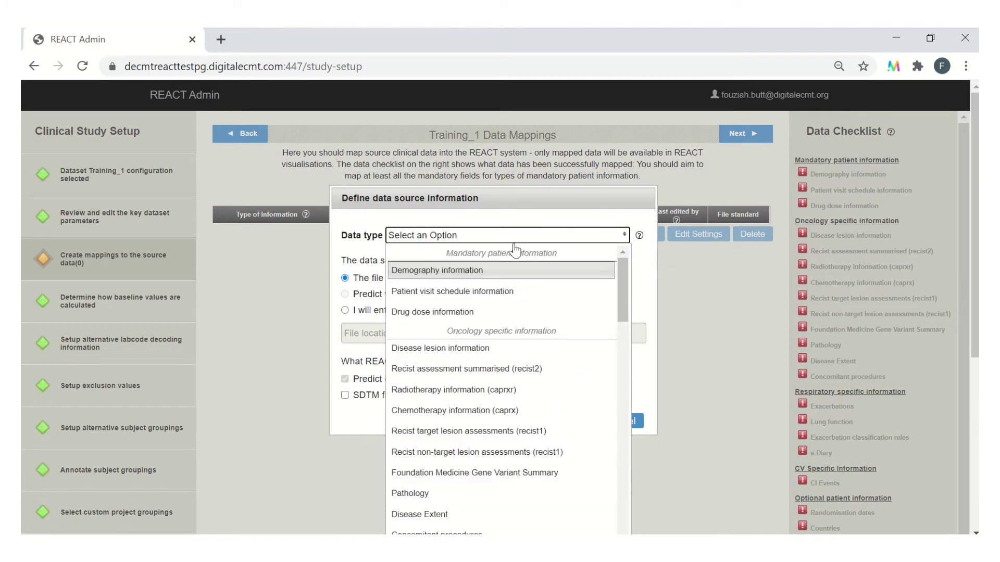
left_click(444, 276)
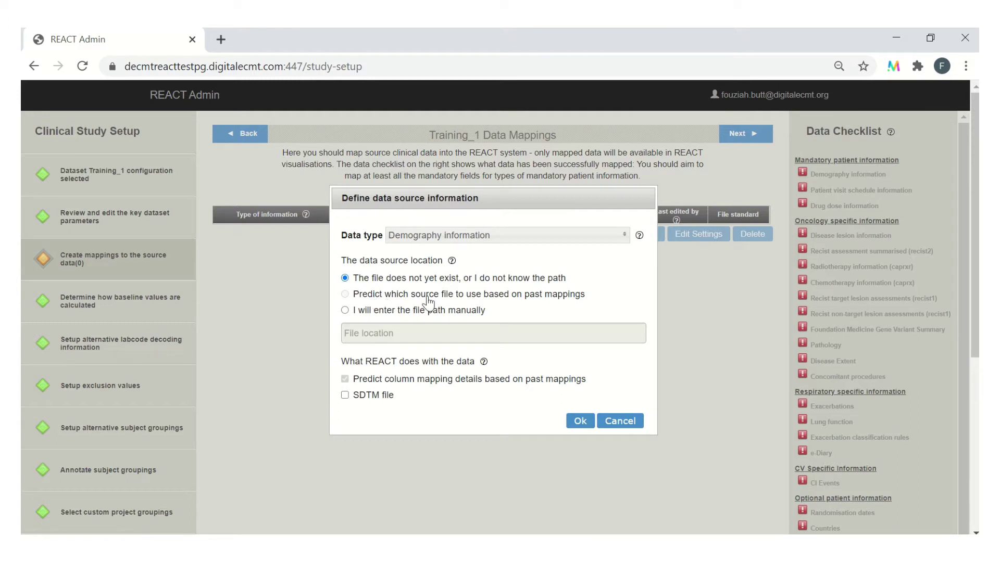
Set the manual source path to azure-file://reactdata/TRAINING/Training_1/T1_dem_1.csv, disable column mapping prediction, and create the data source
left_click(345, 310)
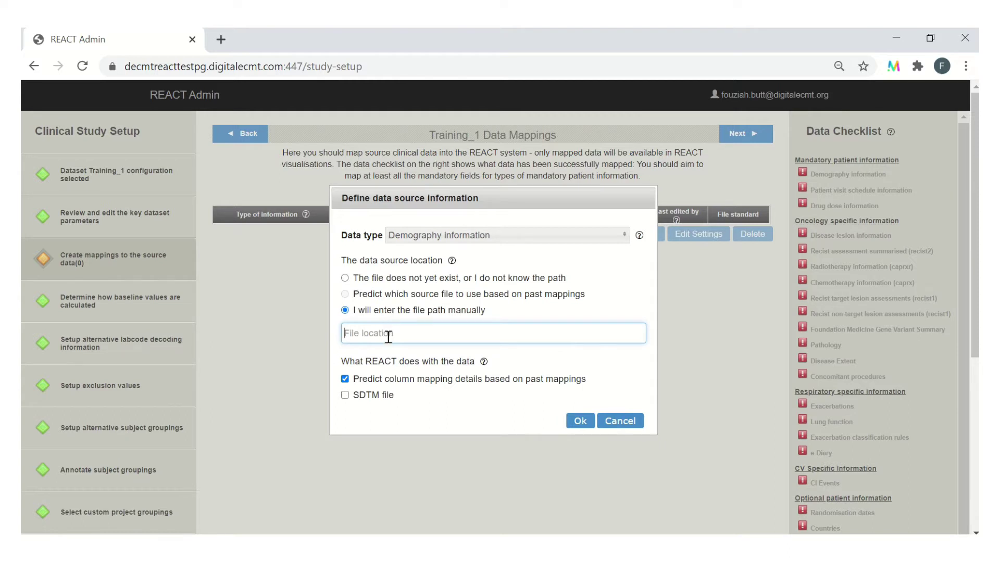
type("azure-")
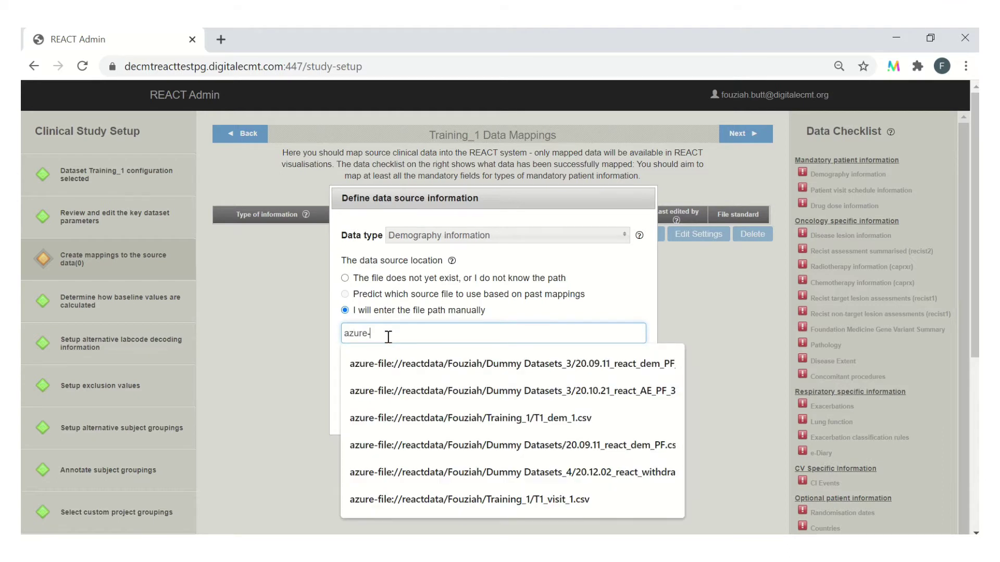
type("file://reactdata/TRAIN")
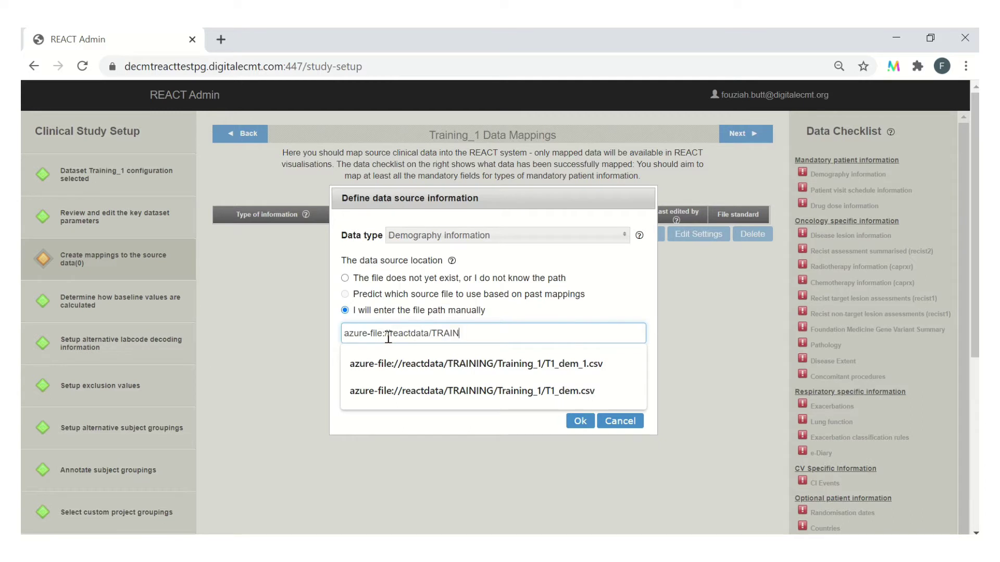
type("ING/Training_1/T1_dem")
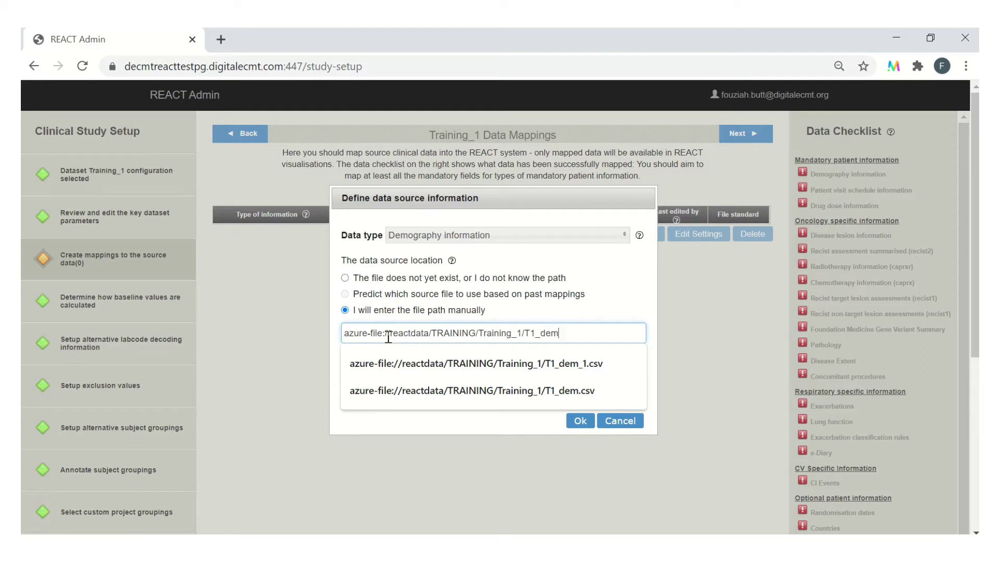
type("_1.")
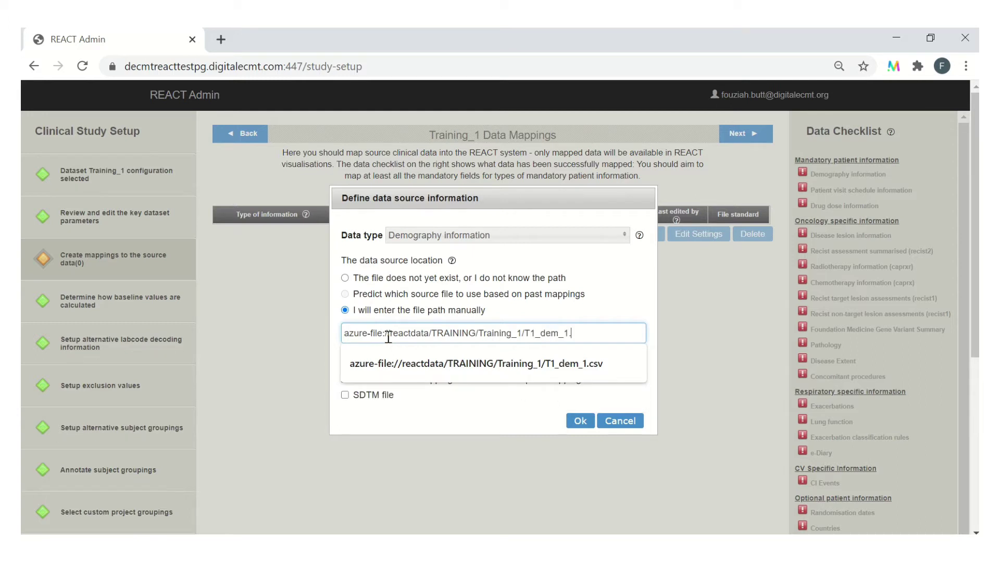
type("csv")
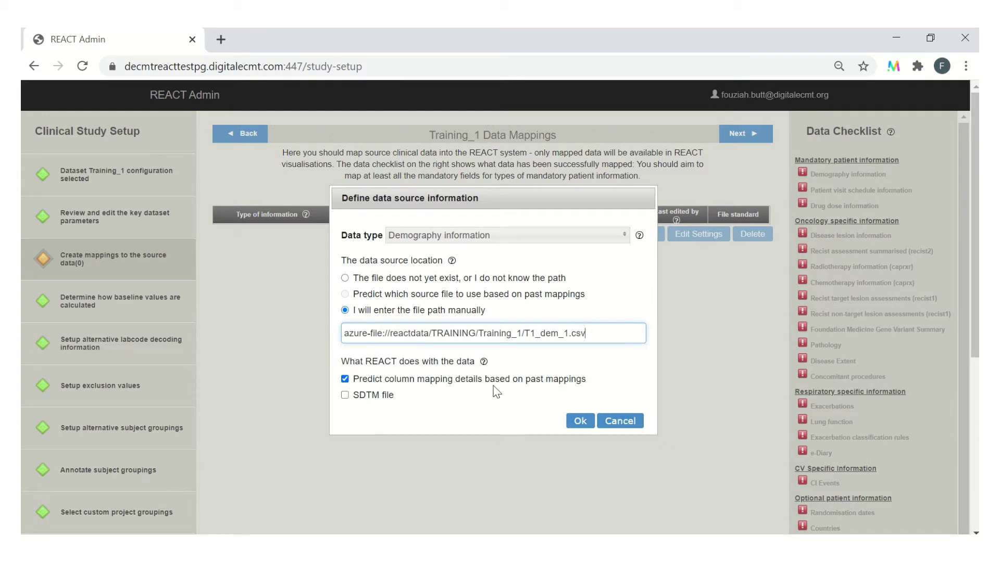
left_click(345, 380)
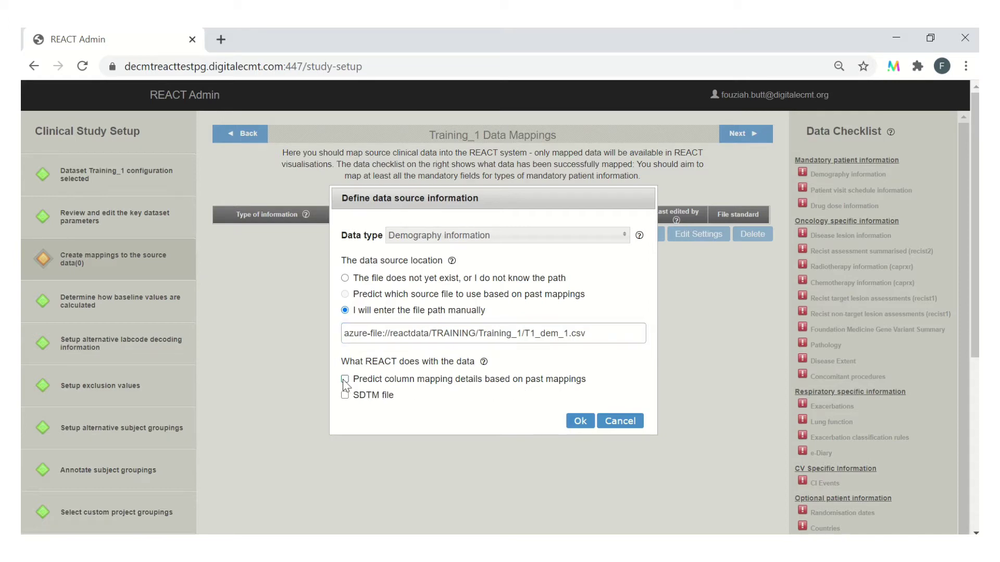
left_click(575, 422)
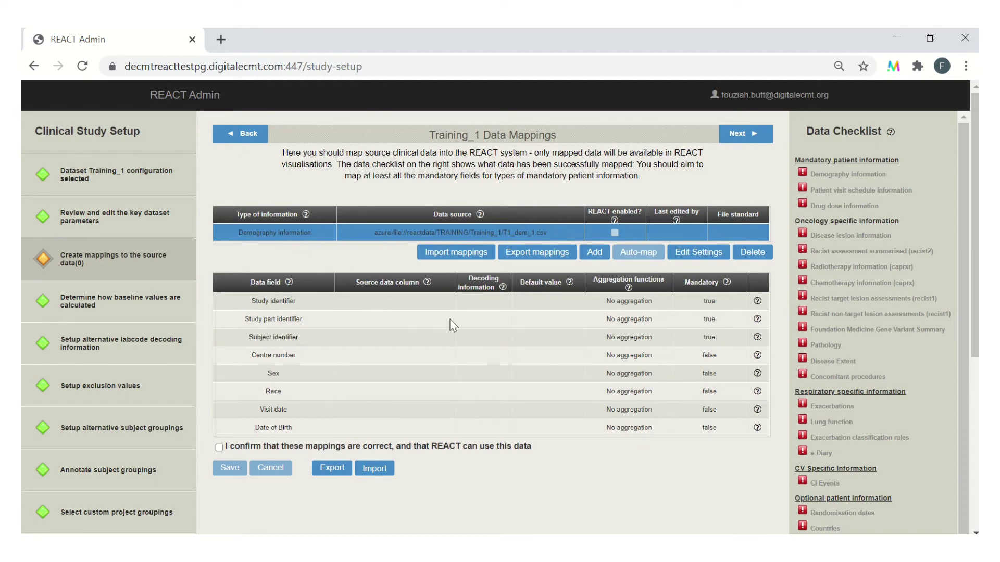
Map the Study identifier field to the STUDY source column
left_click(383, 302)
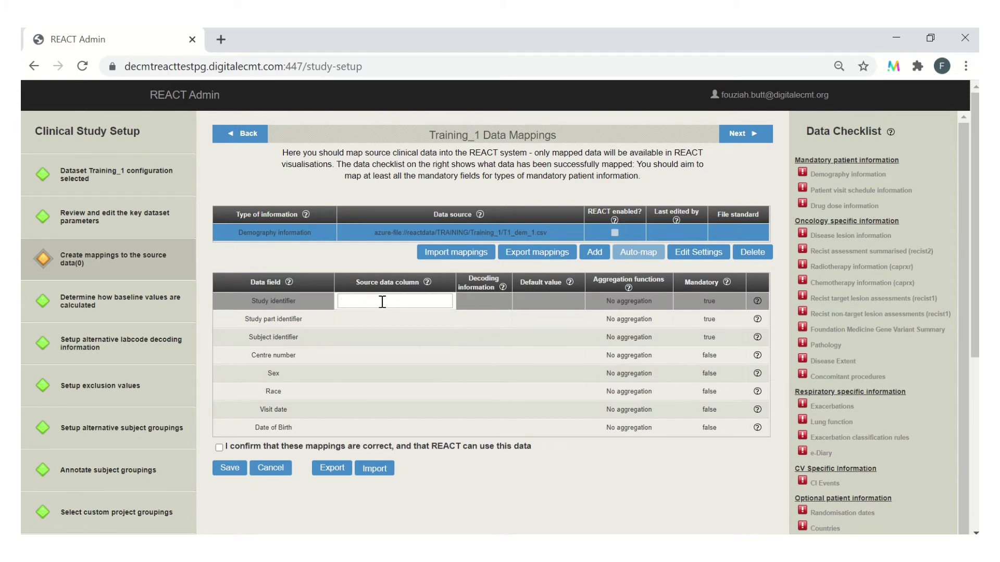
type("st")
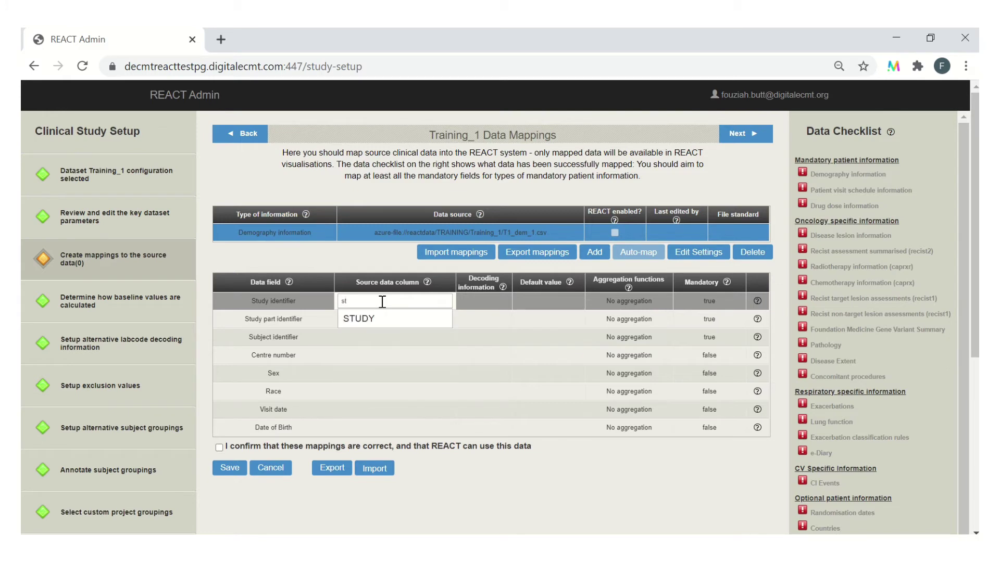
left_click(359, 321)
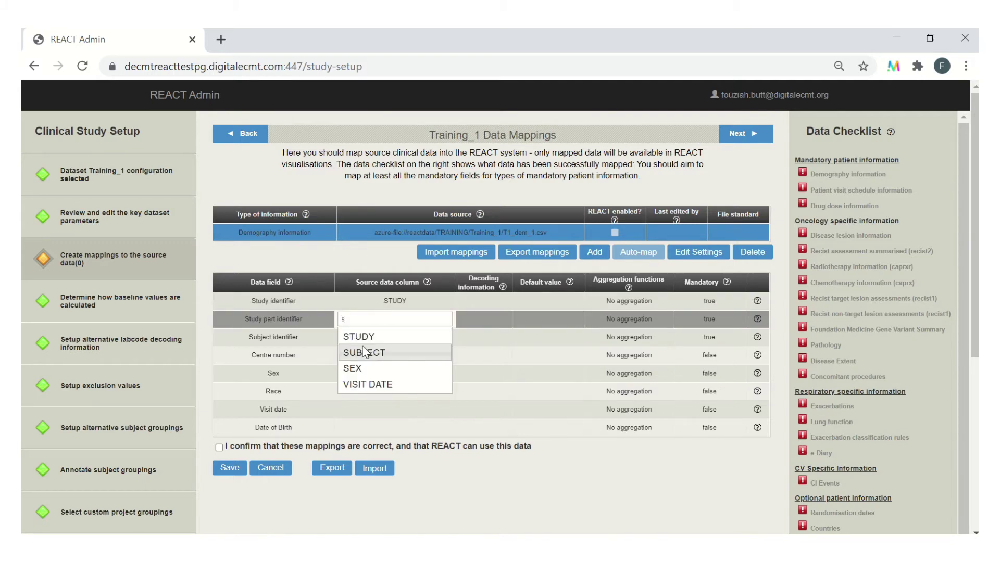
left_click(363, 352)
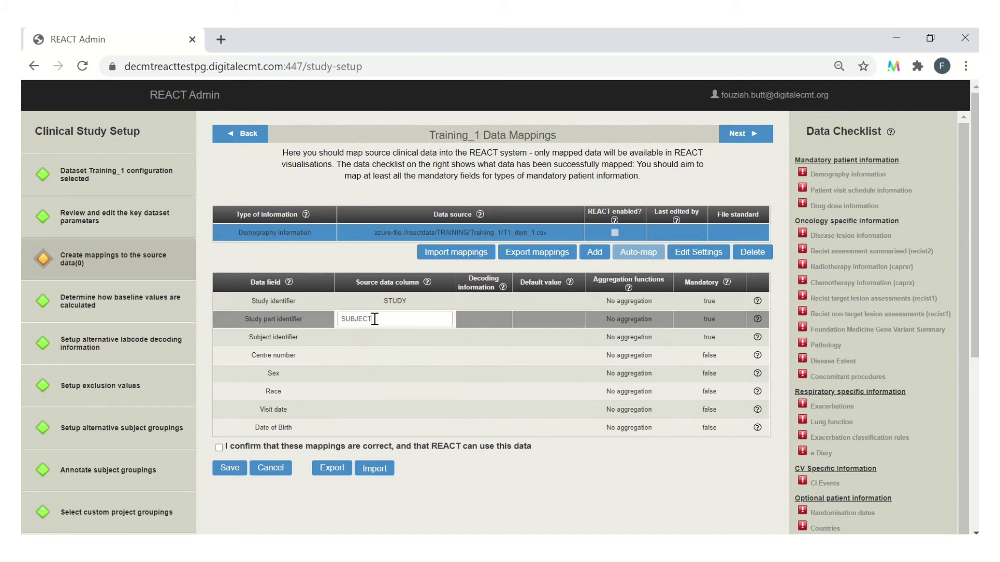
key("BackSpace")
key("BackSpace")
key("BackSpace")
key("BackSpace")
key("BackSpace")
type("st")
key("BackSpace")
key("BackSpace")
Map Study part identifier to the PART source column and Subject identifier to SUBJECT
type("pa")
left_click(364, 336)
left_click(365, 339)
type("su")
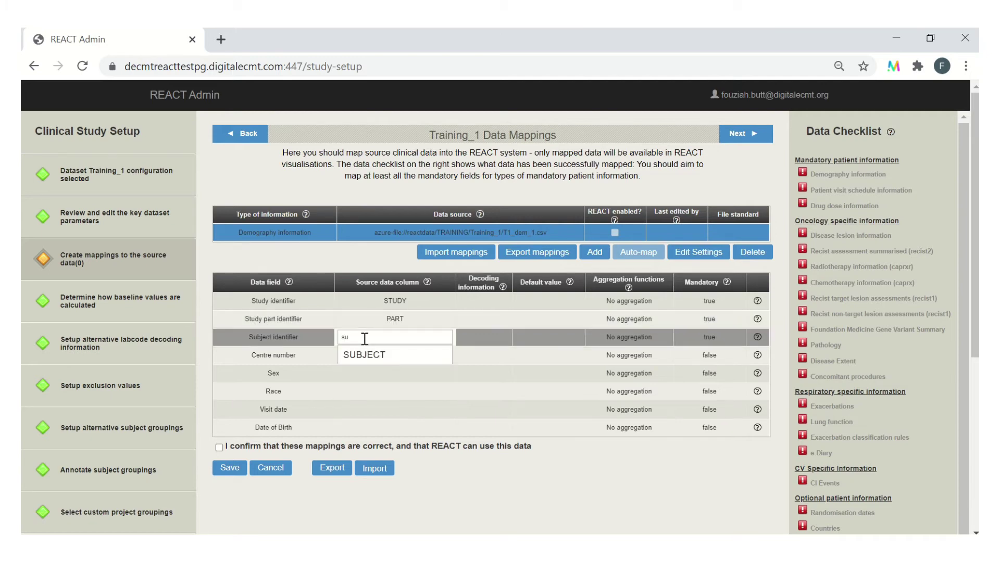
left_click(353, 359)
Map Centre number to the CENTRE source column and Sex to SEX
left_click(351, 360)
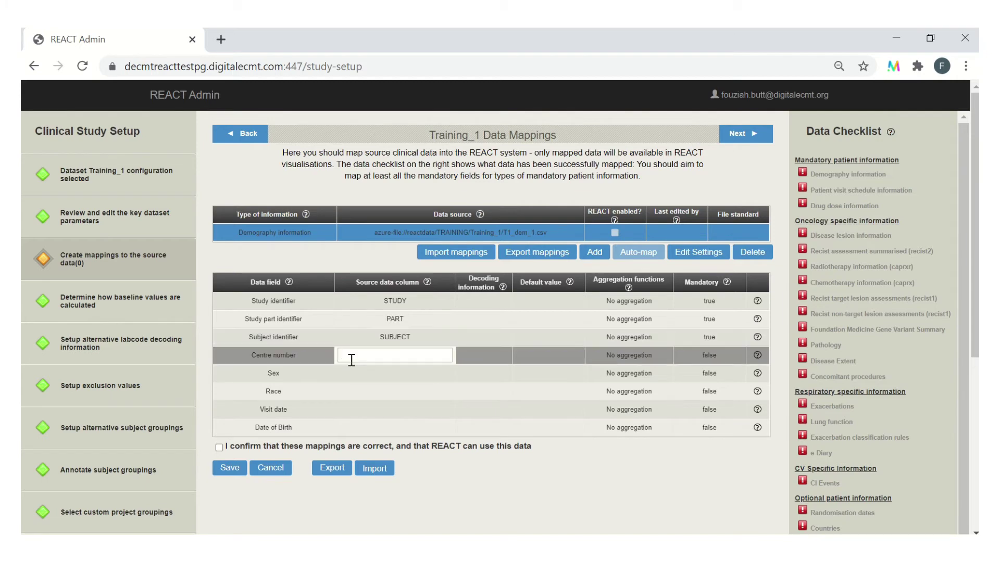
type("ce")
left_click(354, 372)
left_click(353, 374)
type("sex")
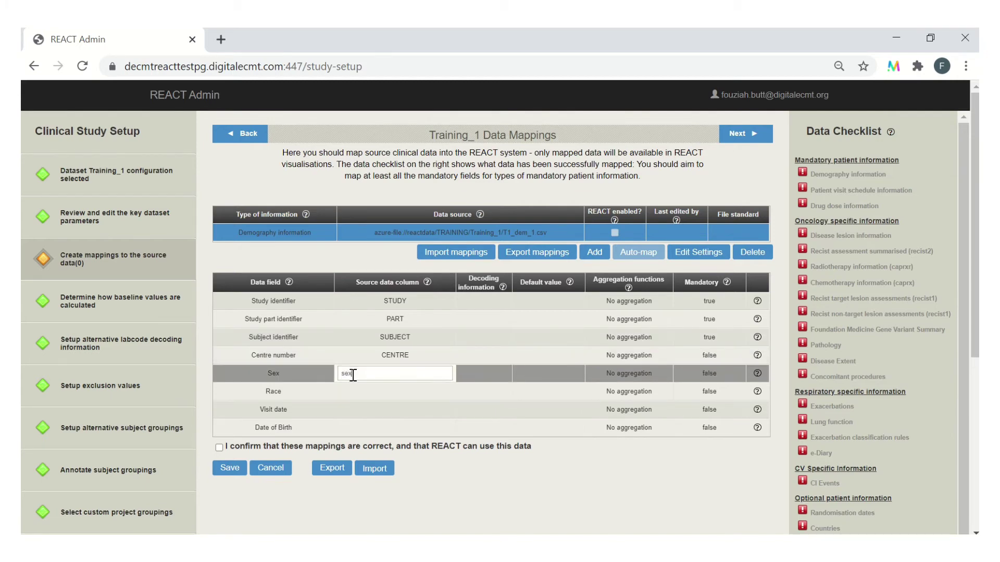
left_click(354, 384)
Map Race to the RACE source column and Visit date to VISIT DATE
left_click(356, 389)
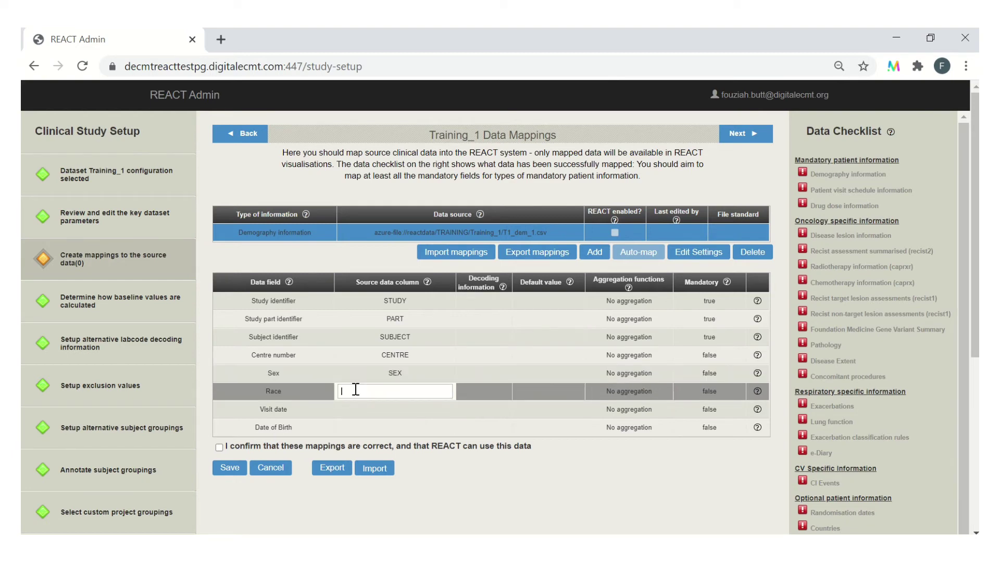
type("r")
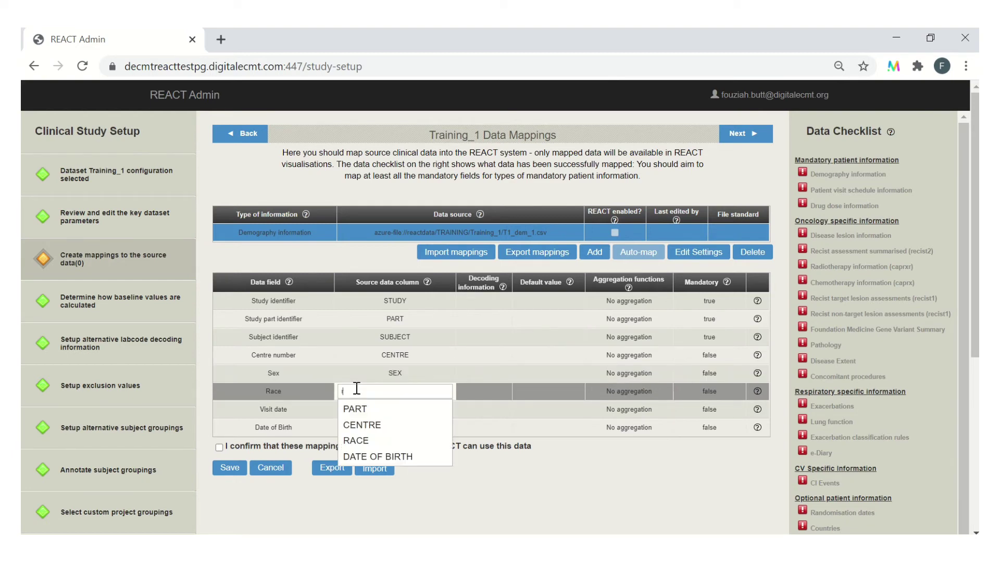
left_click(369, 441)
left_click(364, 415)
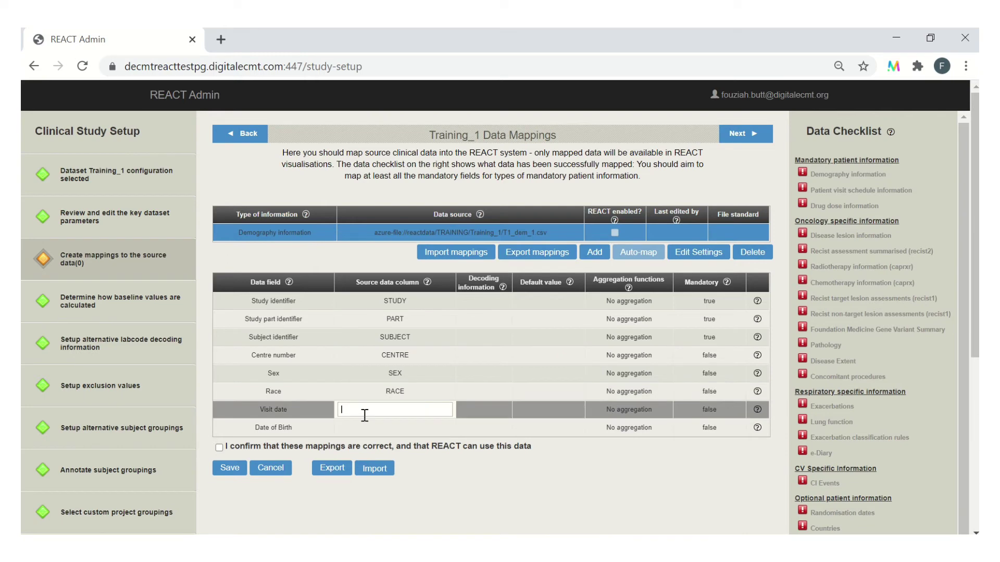
type("v")
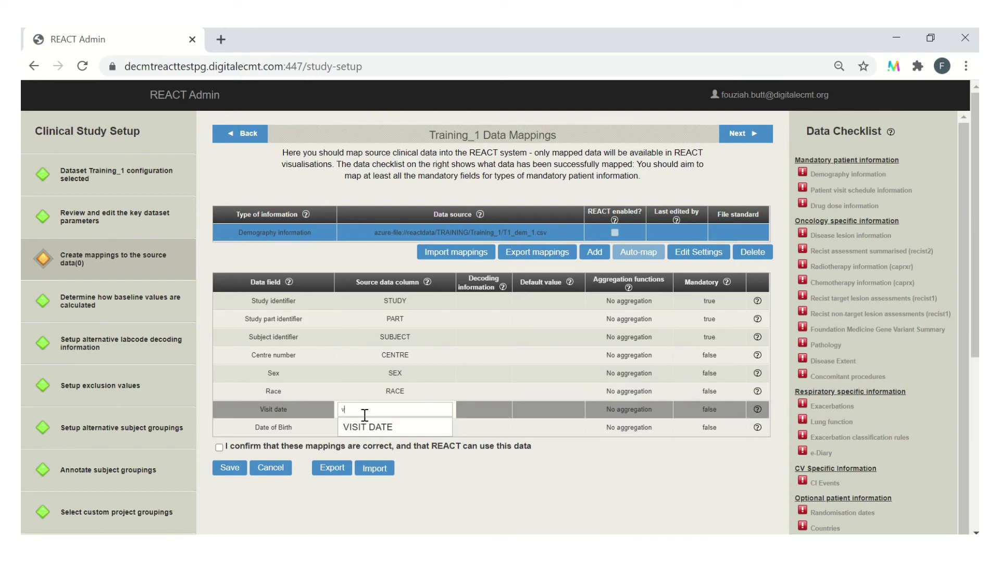
left_click(364, 428)
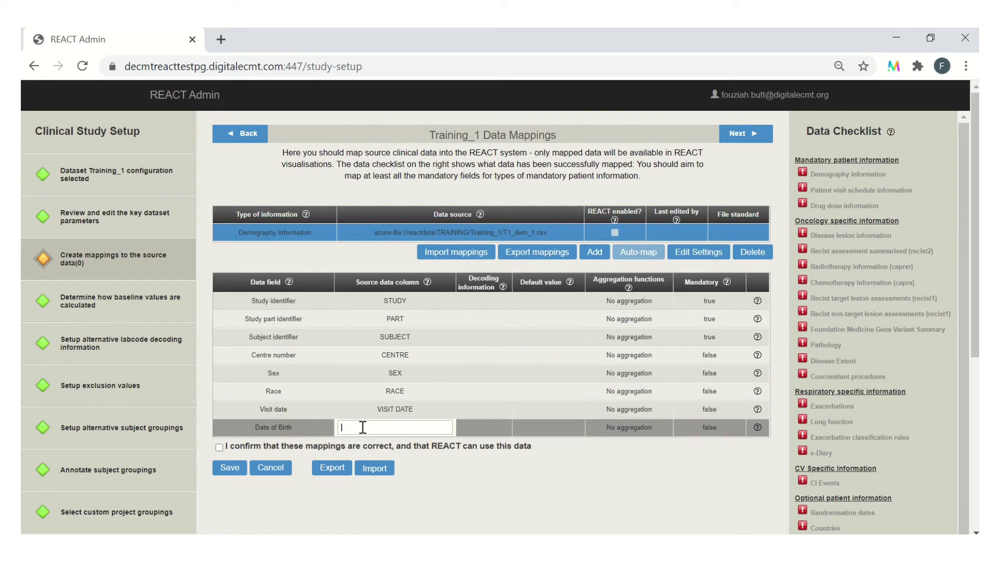
type("vis")
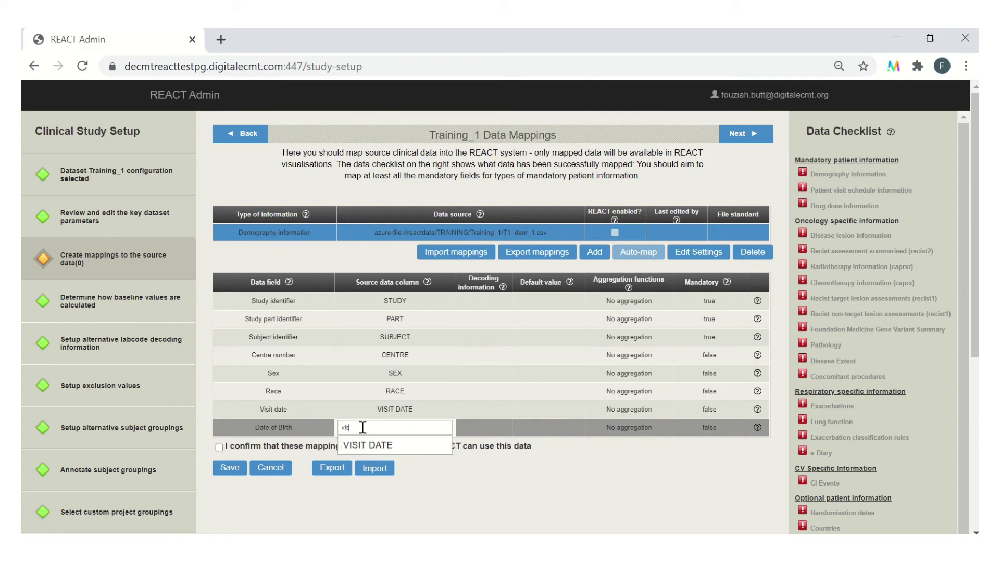
left_click(366, 445)
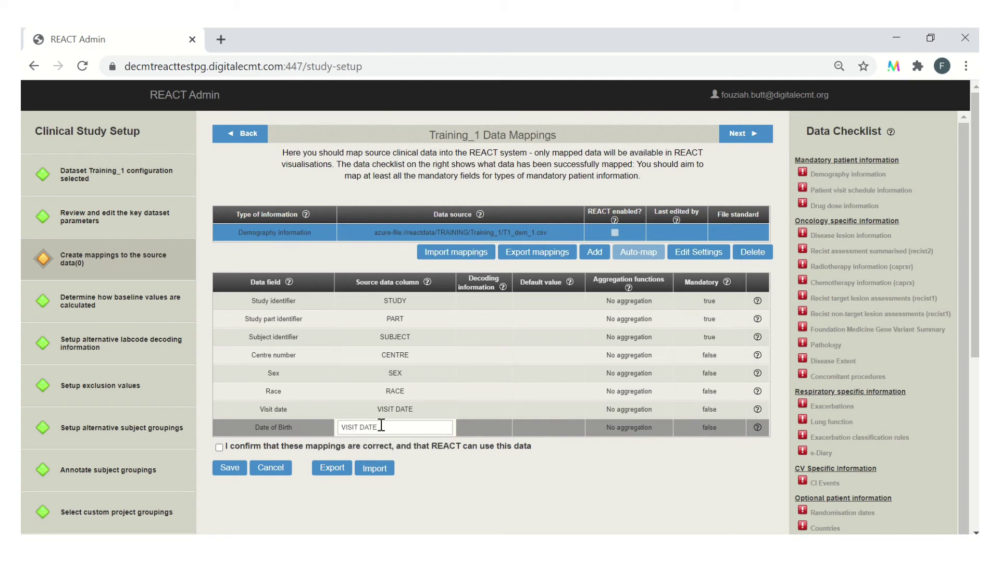
triple_click(381, 426)
left_click(309, 373)
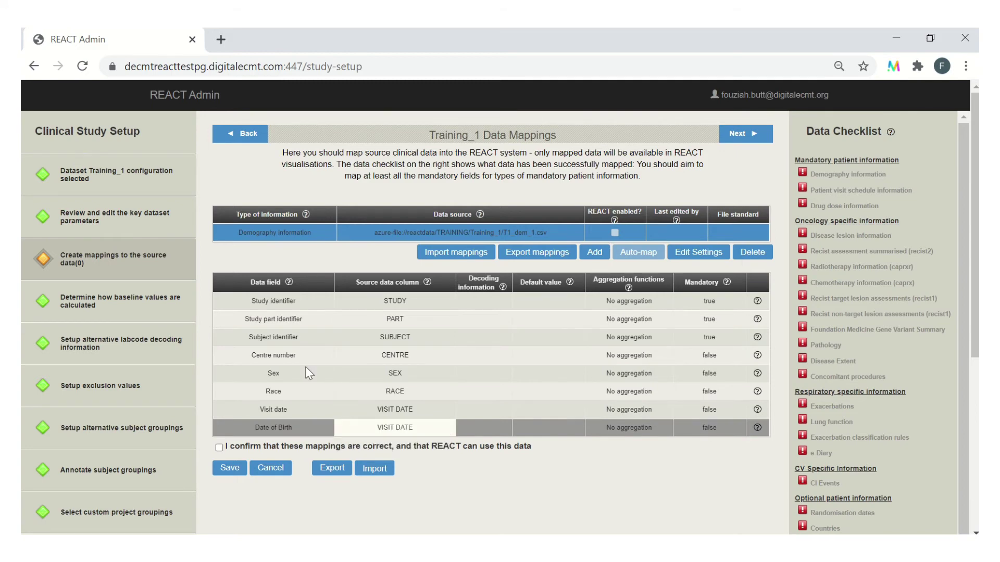
Set the source column for the Date of Birth field to DATE OF BIRTH
left_click(410, 427)
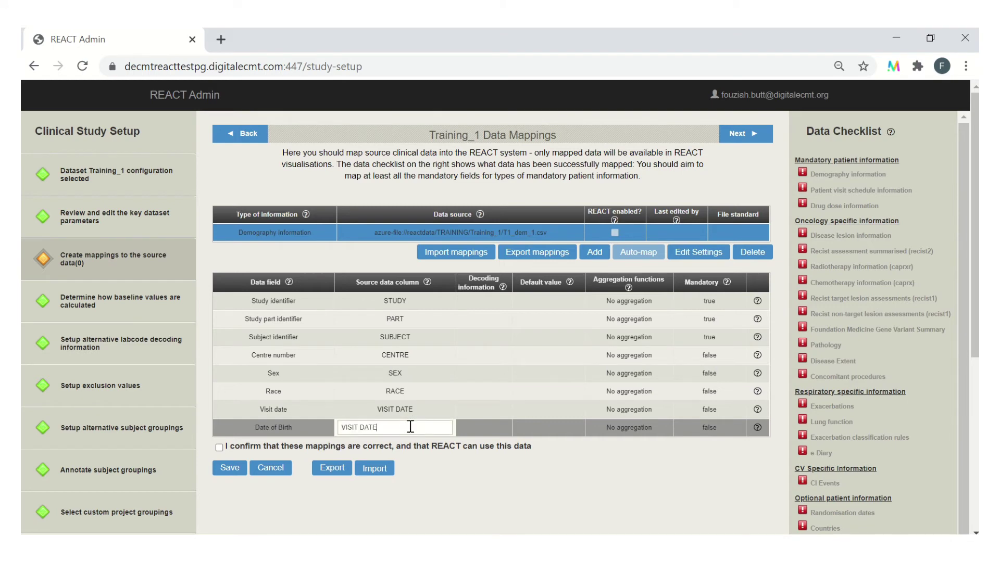
key("BackSpace")
key("BackSpace")
key("BackSpace")
key("BackSpace")
key("BackSpace")
key("BackSpace")
key("BackSpace")
key("BackSpace")
key("BackSpace")
key("BackSpace")
type("da")
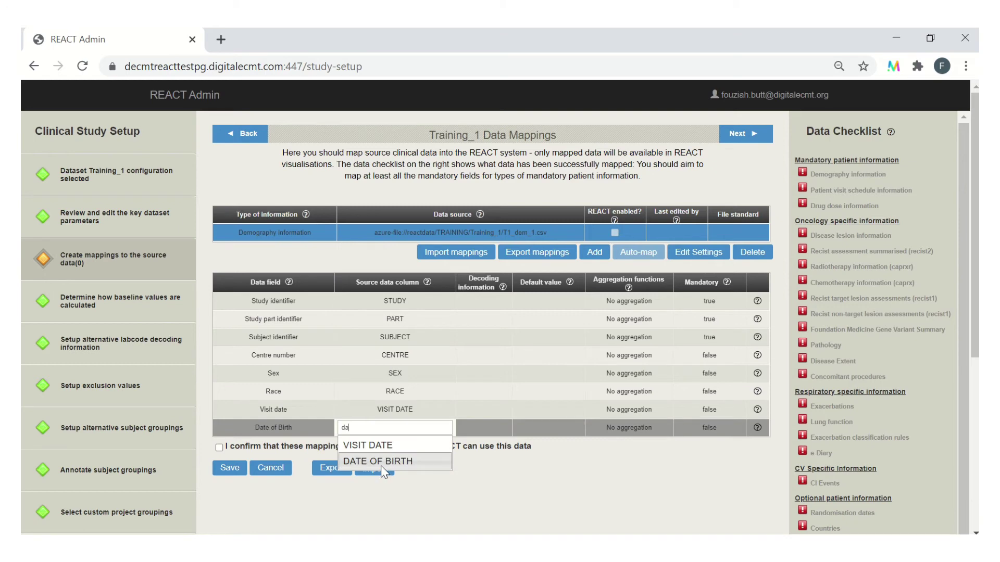
left_click(380, 466)
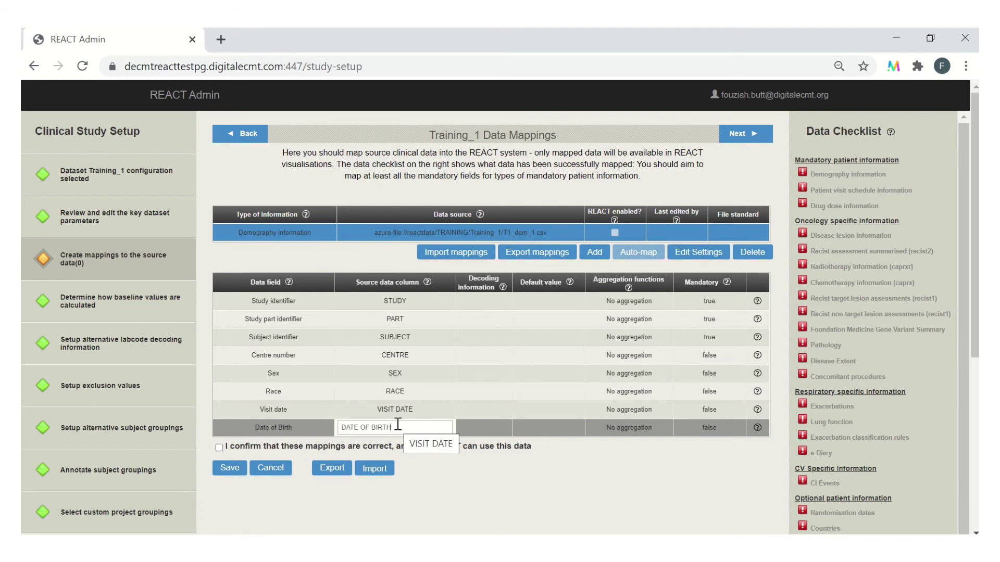
Set the aggregation function of both the Visit date and Date of Birth fields to Date assembler, month first
left_click(627, 411)
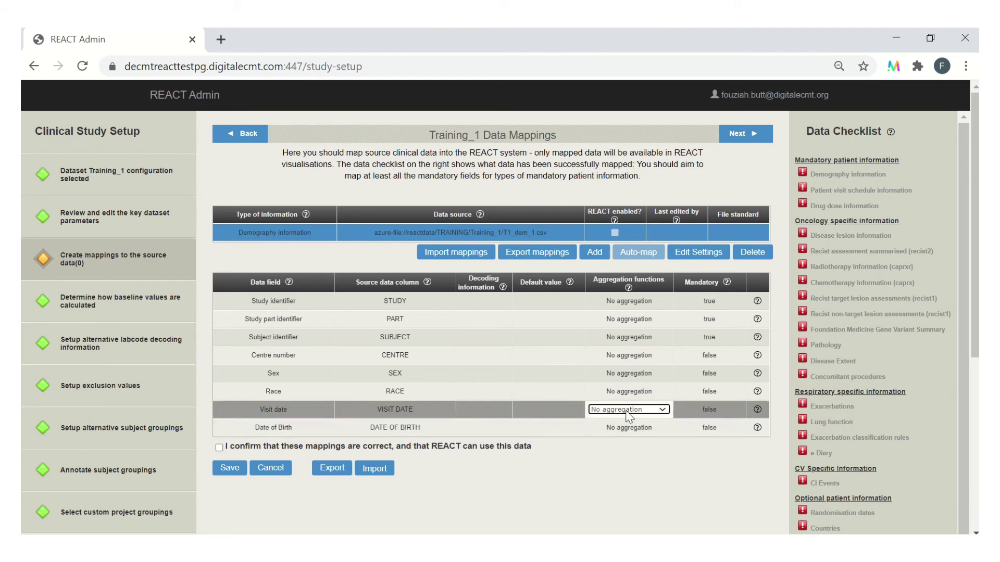
left_click(660, 409)
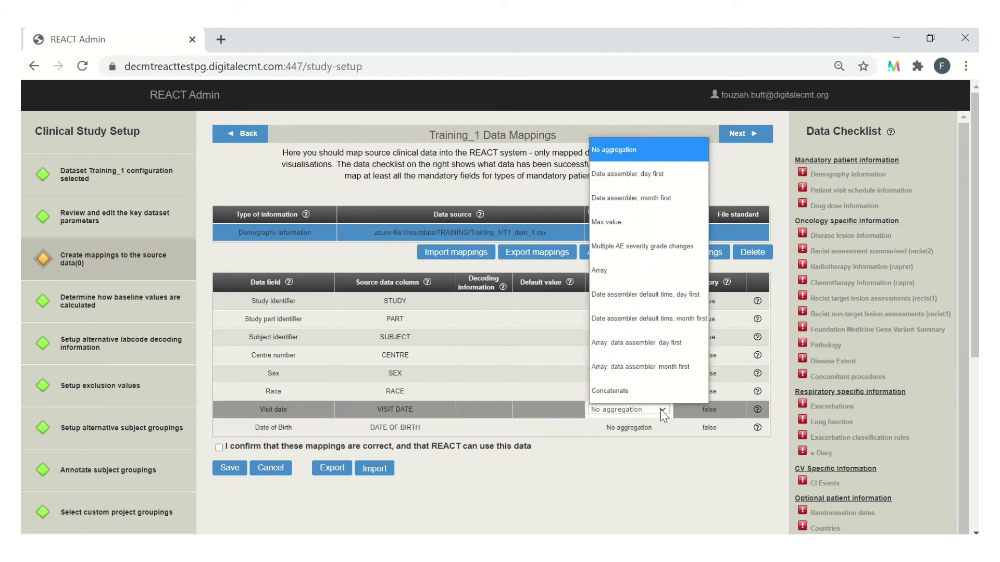
left_click(647, 208)
left_click(642, 430)
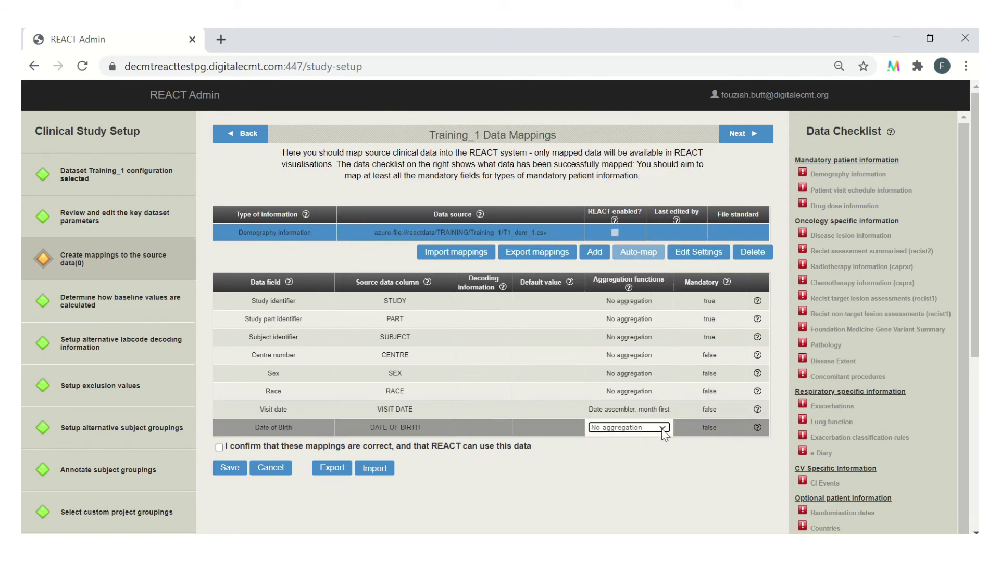
left_click(663, 431)
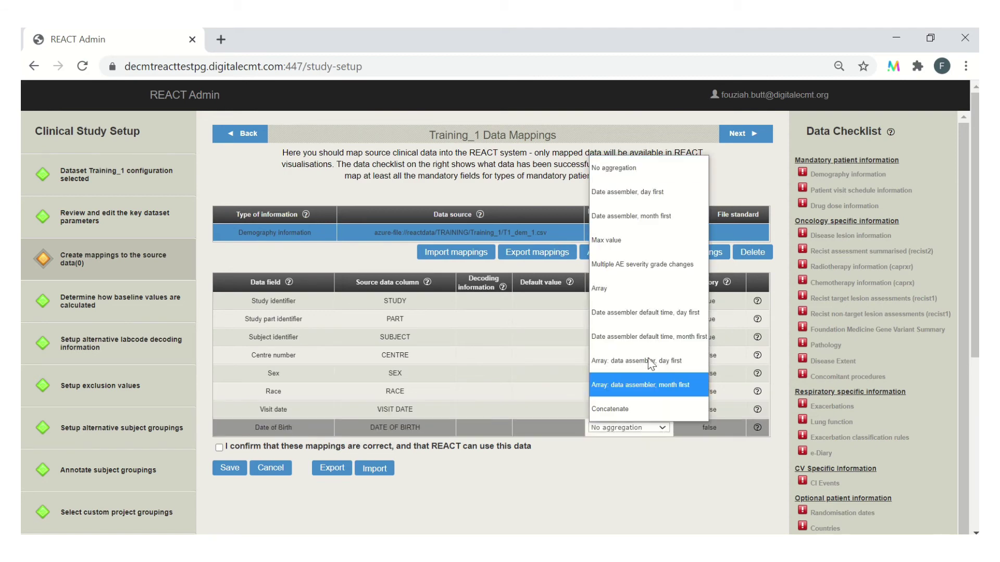
left_click(644, 220)
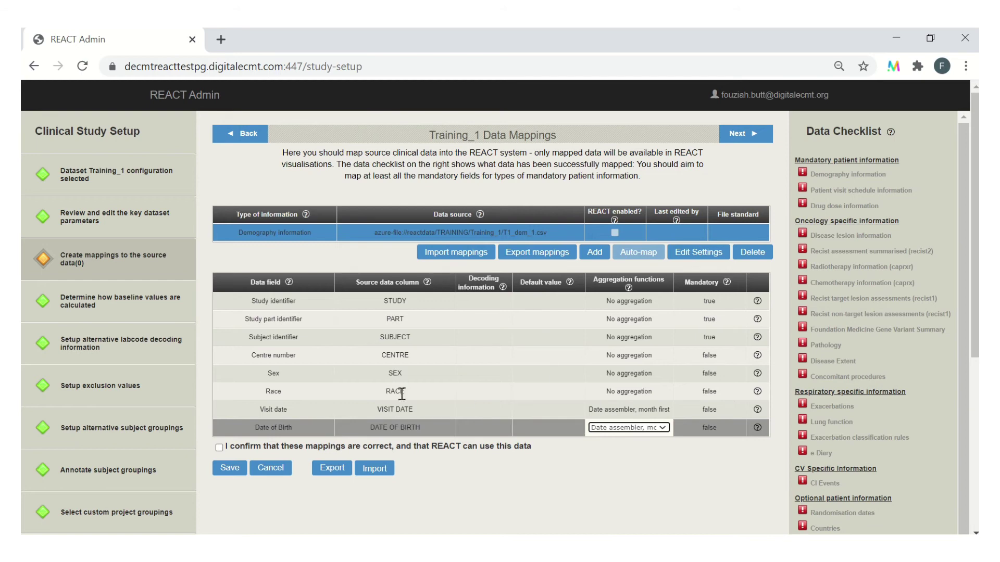
Confirm that the demography mappings are correct and usable by REACT, and save them
left_click(219, 448)
left_click(224, 469)
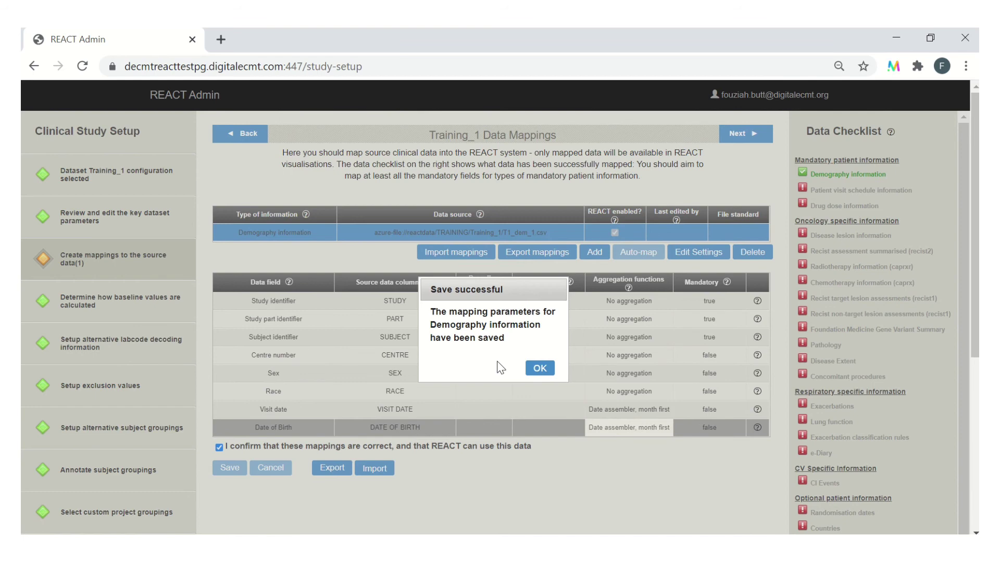
left_click(540, 370)
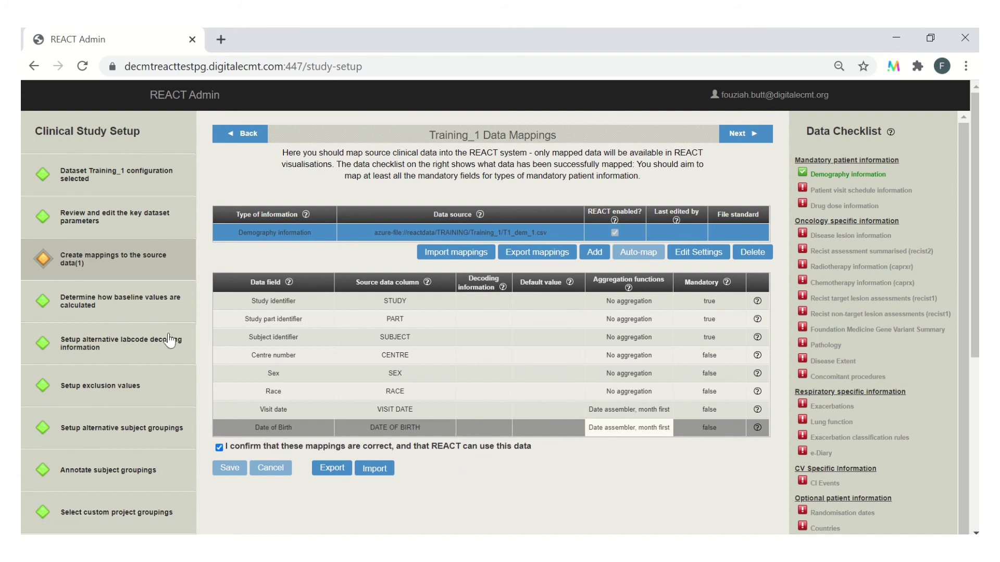
Leave the Training_1 study setup and return to the REACT Admin main page
left_click(172, 103)
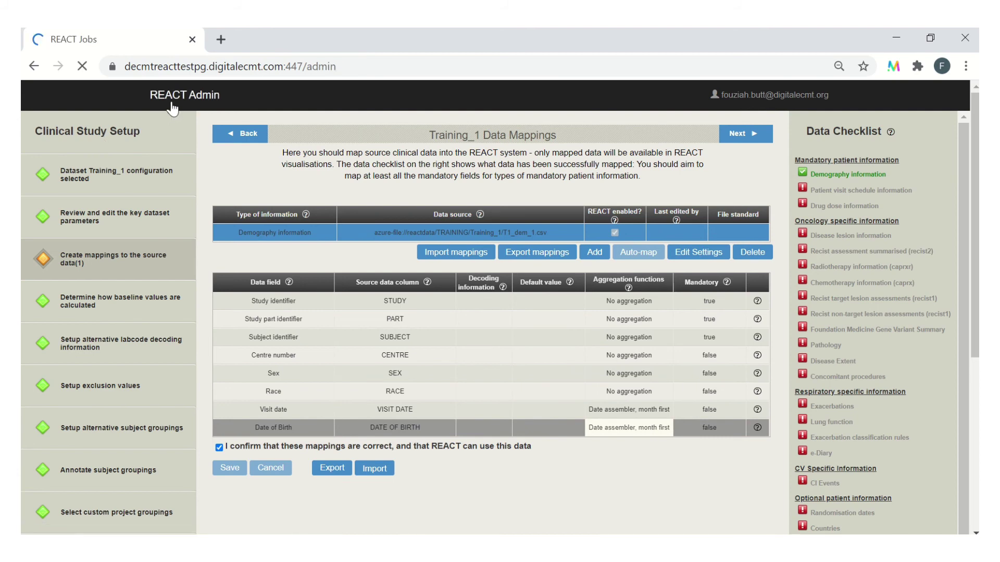